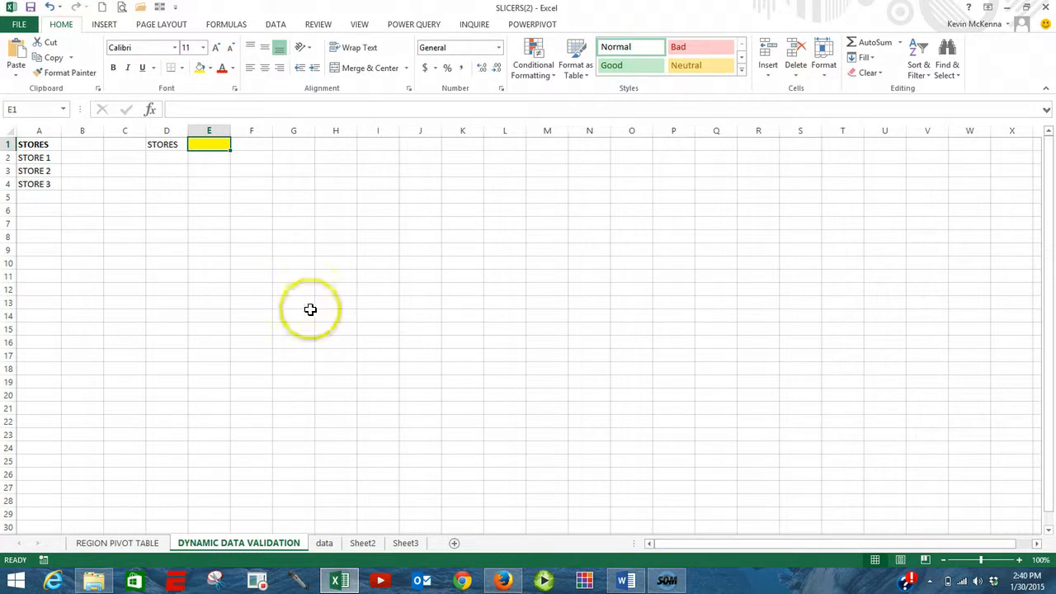
Convert the store list in A1:A4 into a table with headers.
click(39, 146)
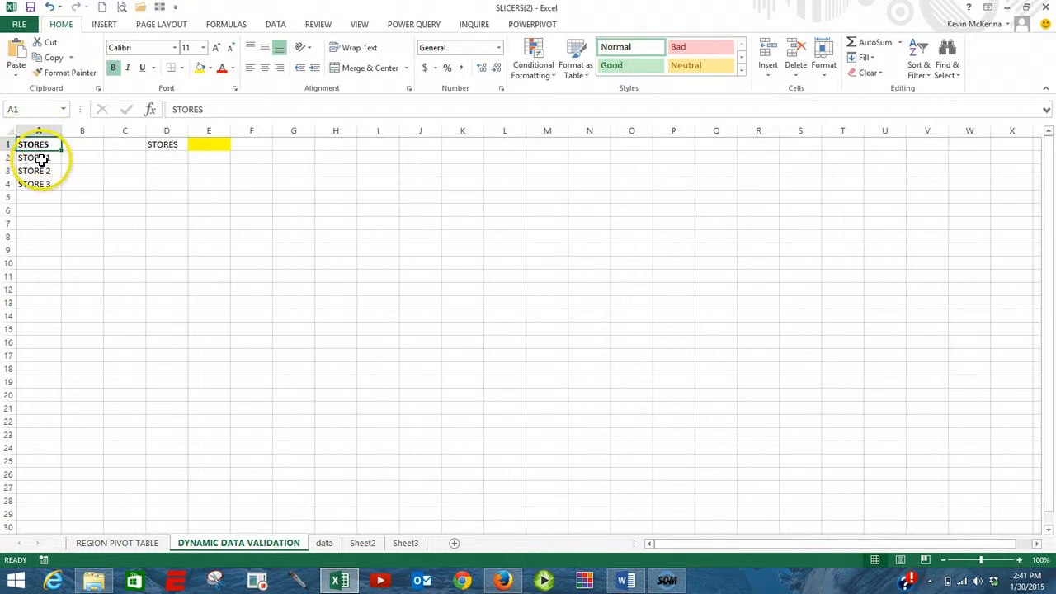
click(39, 161)
click(40, 171)
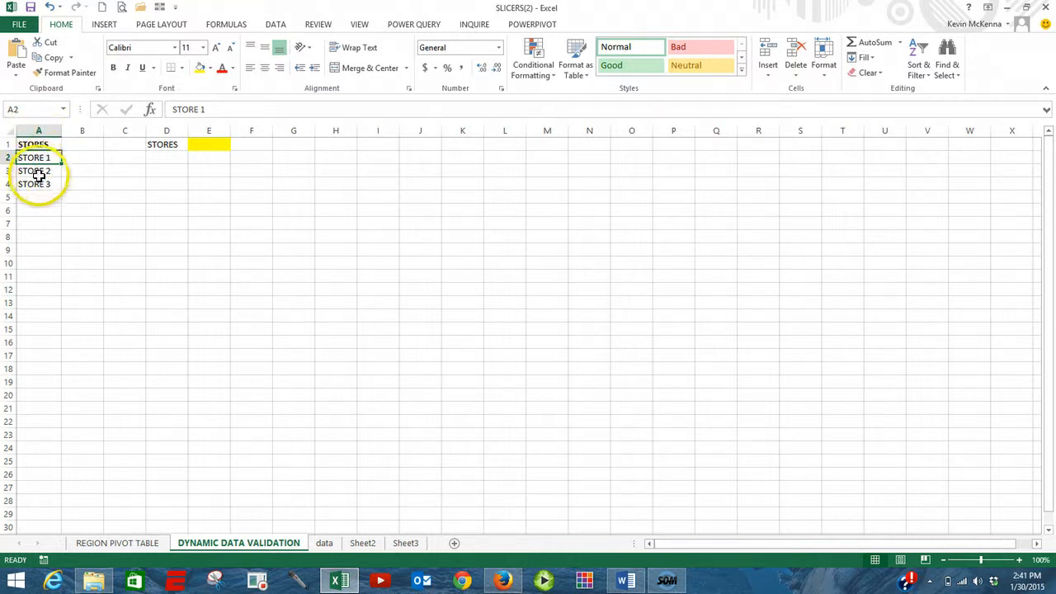
click(43, 185)
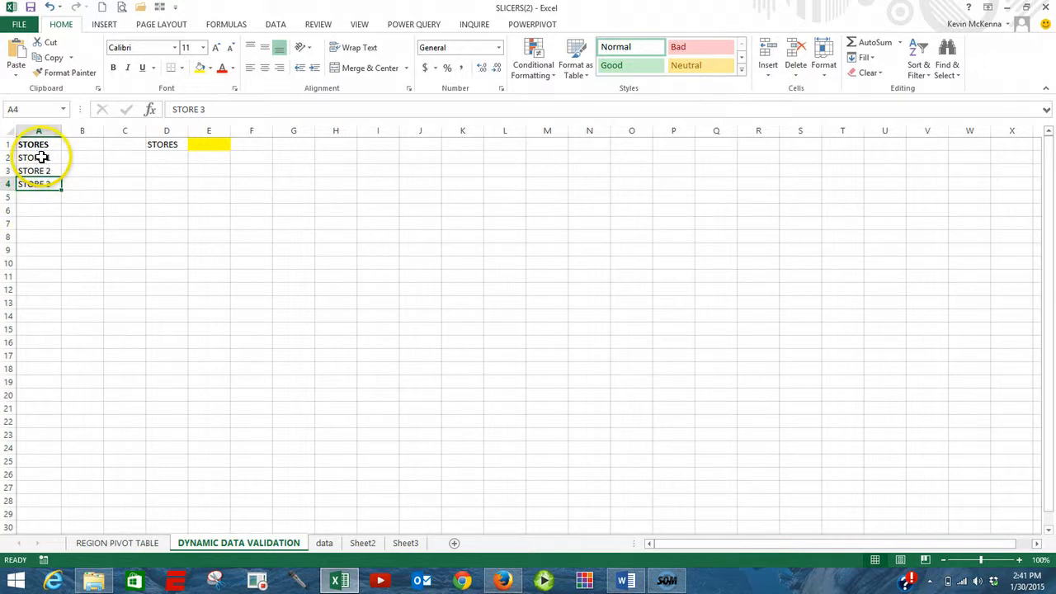
click(42, 158)
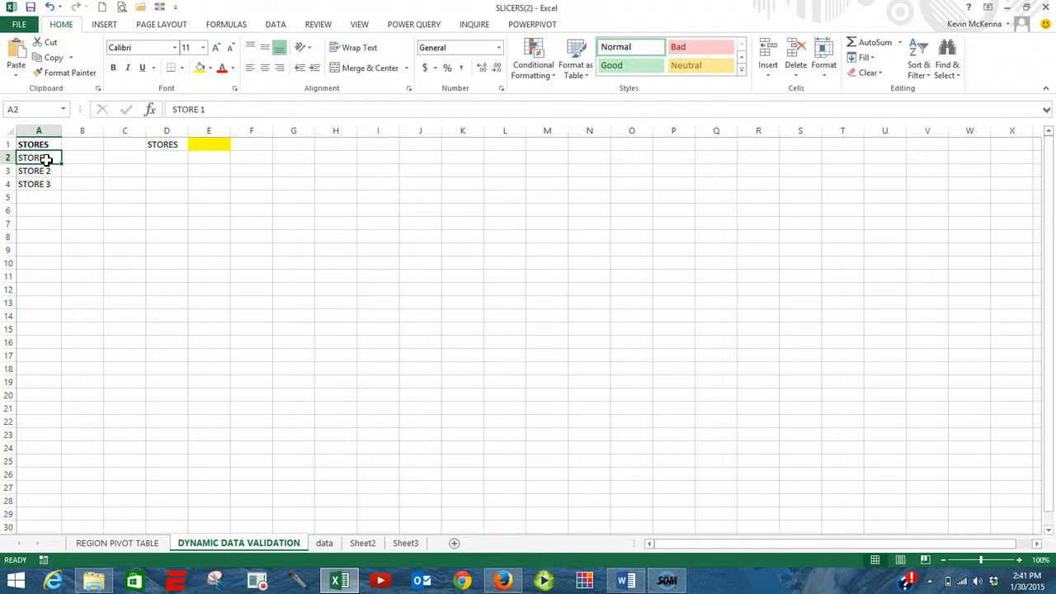
key(ctrl+t)
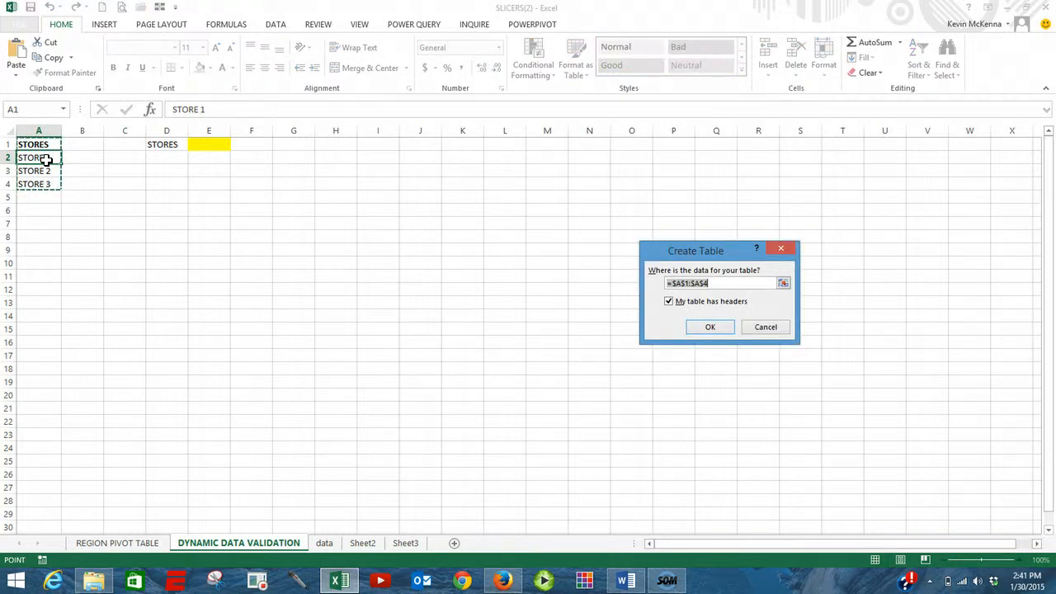
click(711, 327)
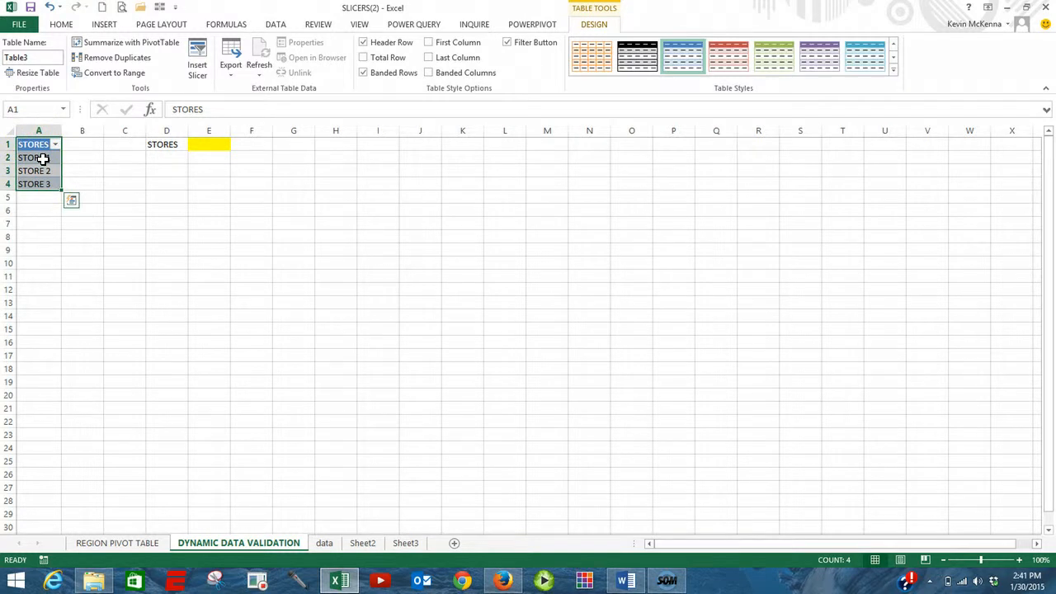
Name the store entries in A2:A4 as STORES.
click(45, 157)
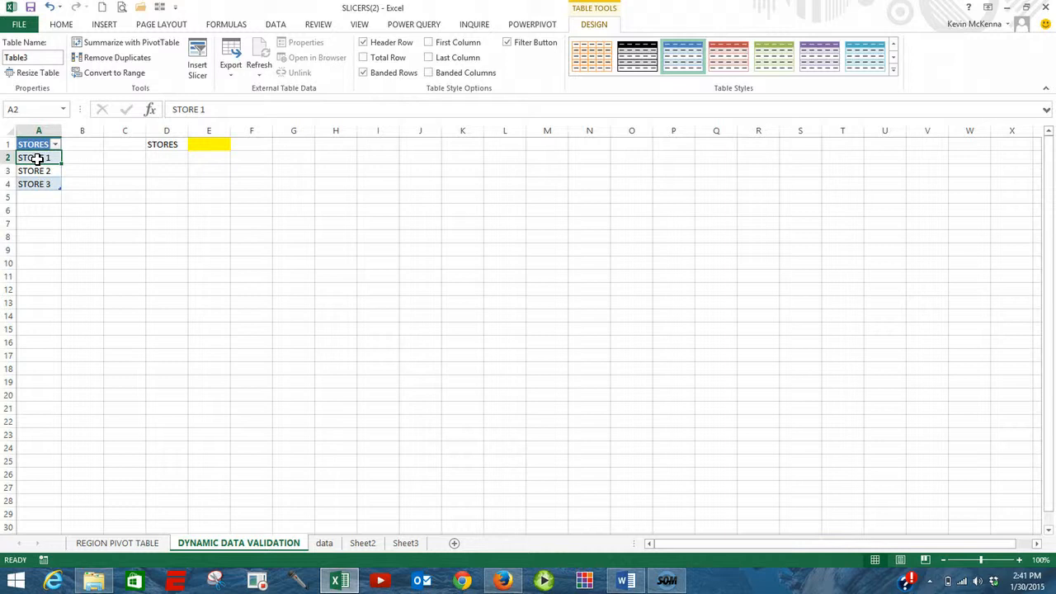
mouse_move(38, 159)
mouse_down()
mouse_move(35, 184)
mouse_move(38, 175)
mouse_up()
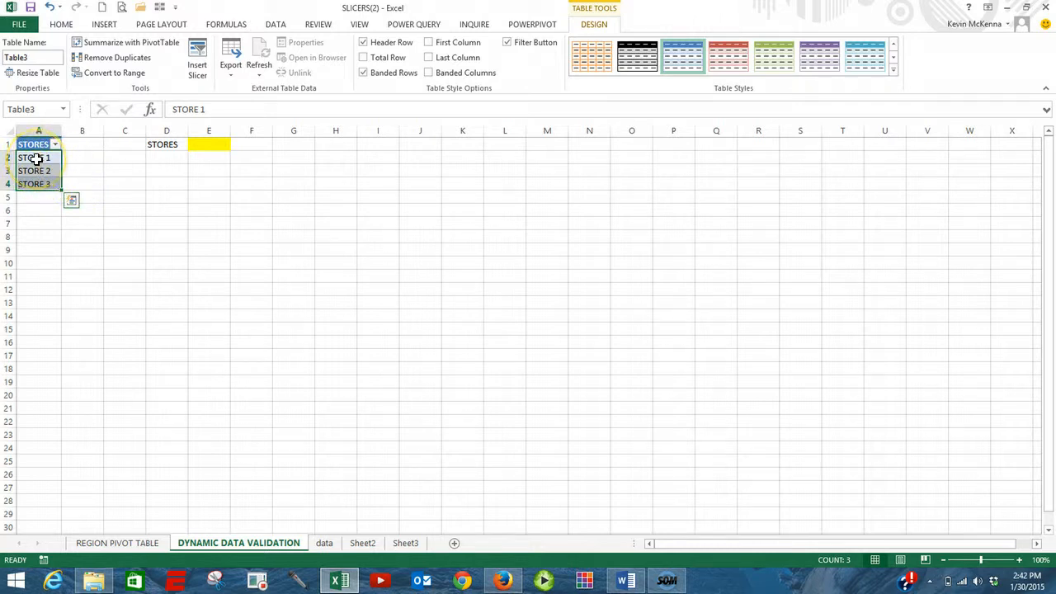
click(40, 107)
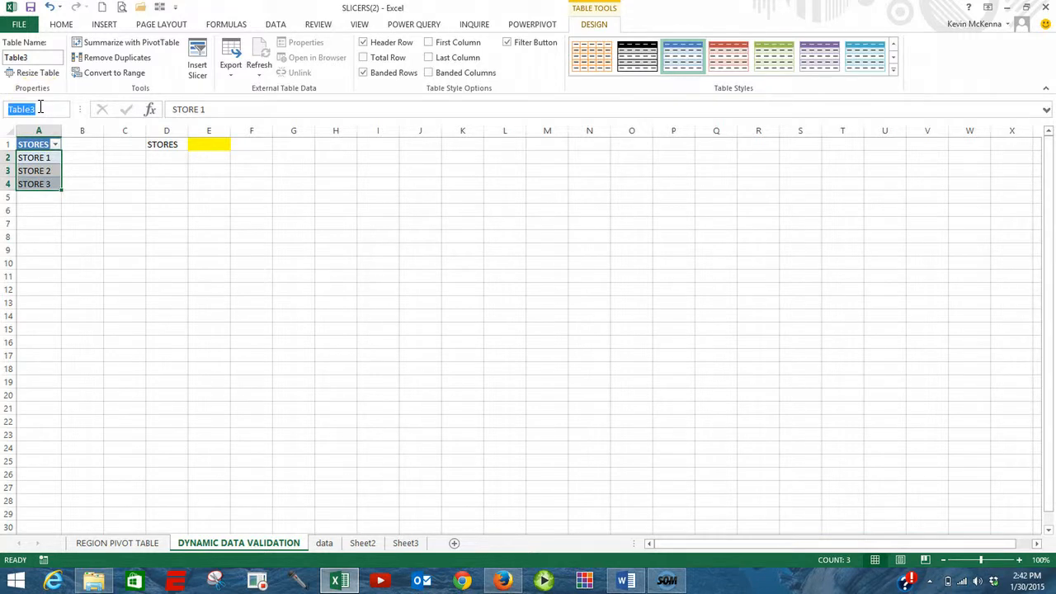
text(STORES)
key(Return)
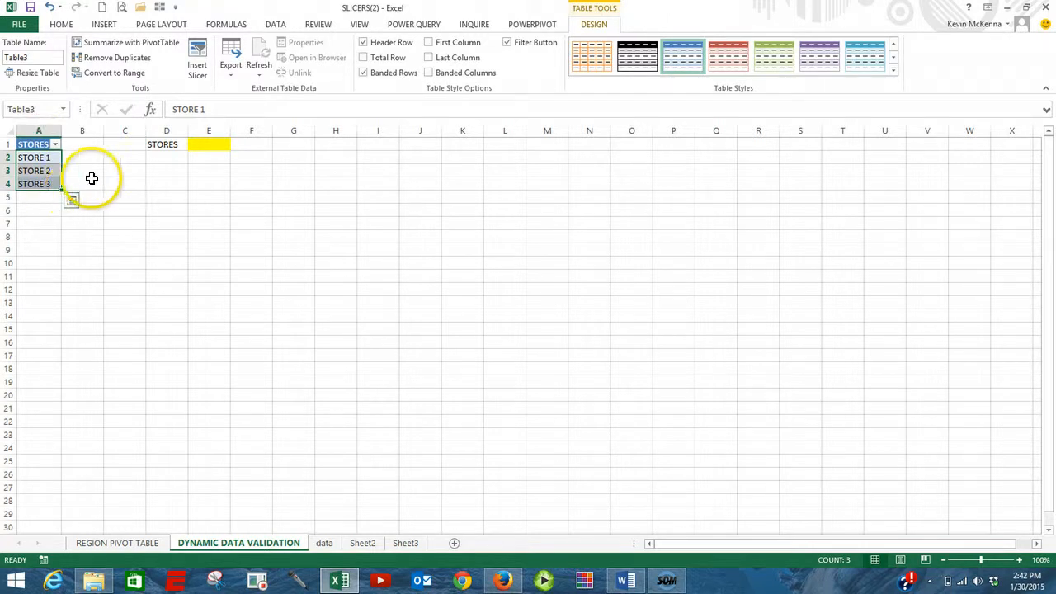
Select the STORES named range to check what it covers.
click(86, 183)
click(66, 109)
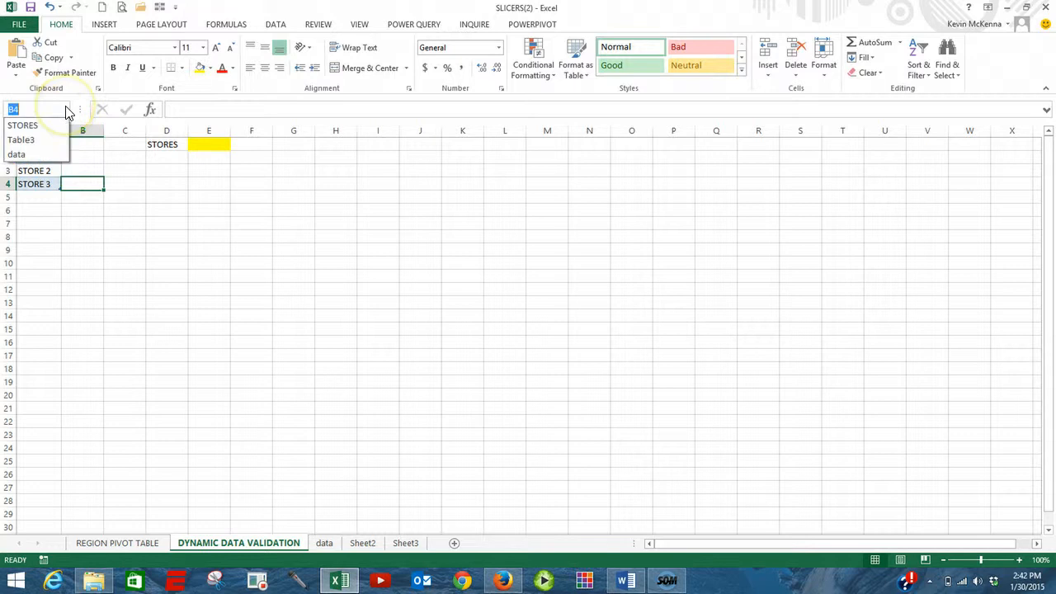
click(33, 126)
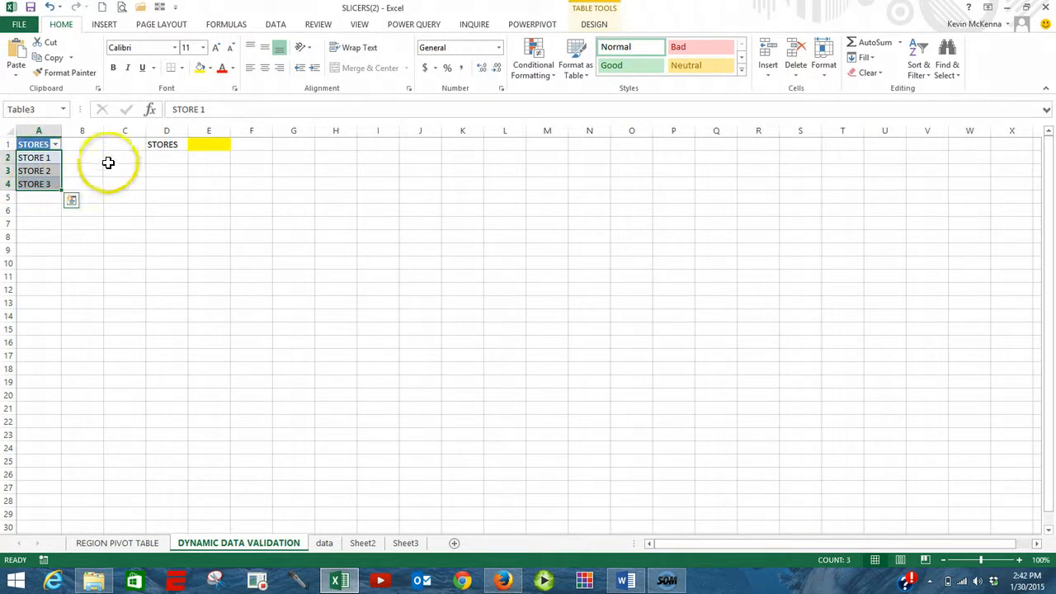
Start a data validation rule on cell E1 that allows a List.
click(208, 144)
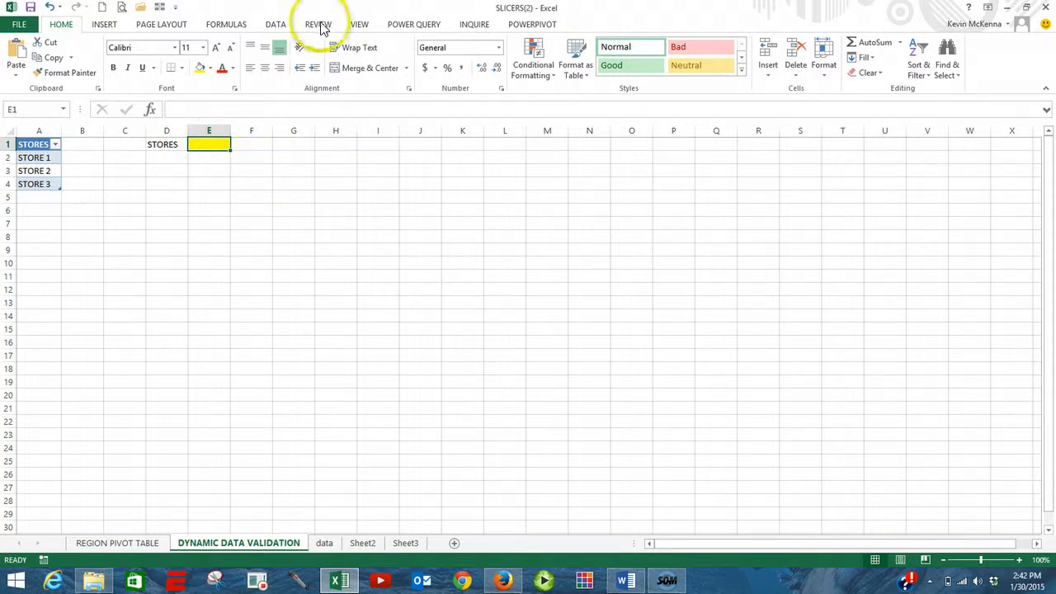
click(276, 25)
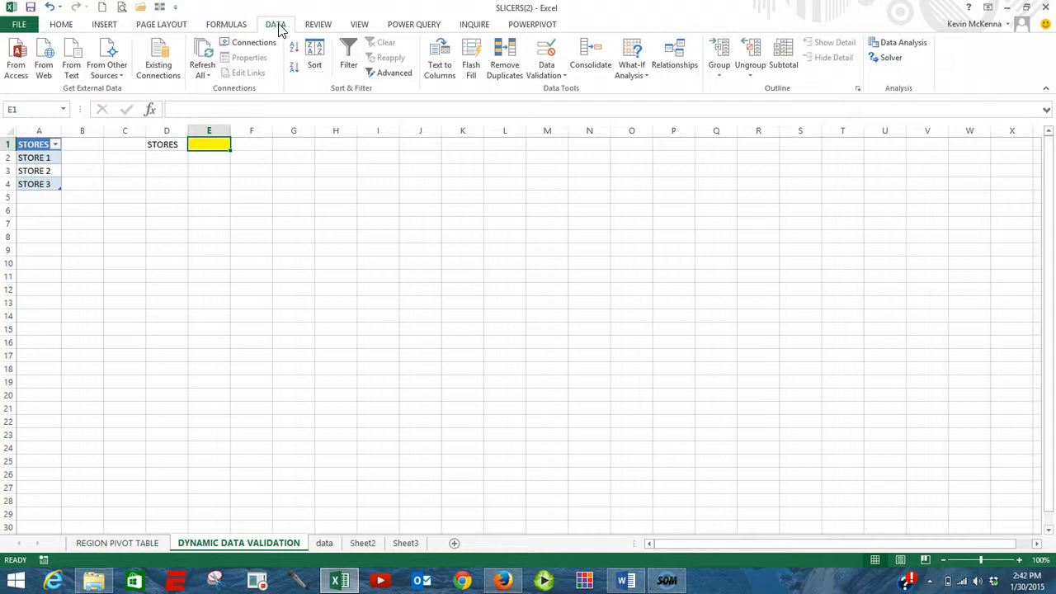
click(289, 26)
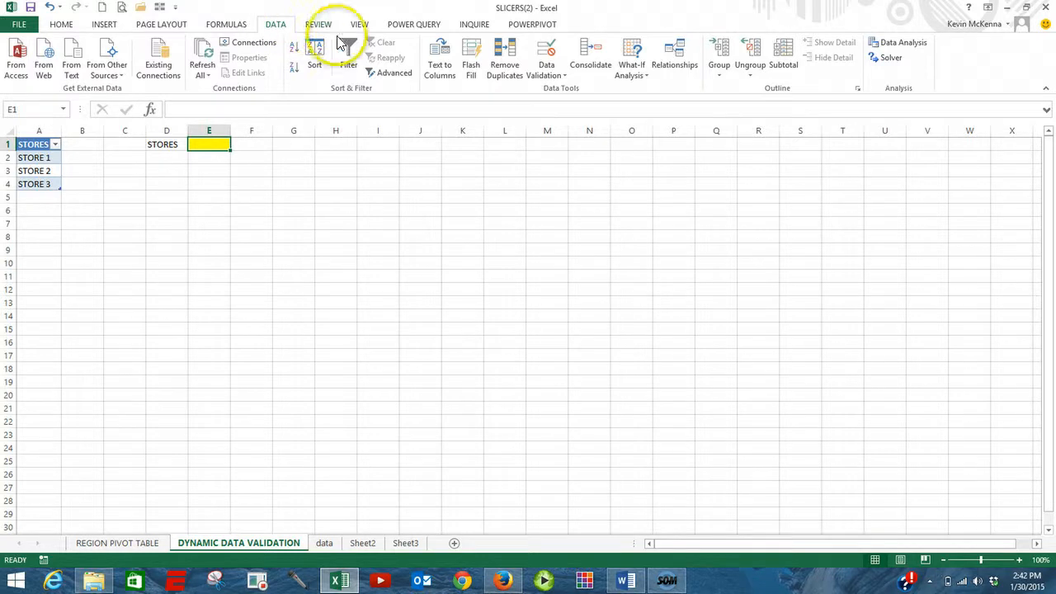
click(566, 75)
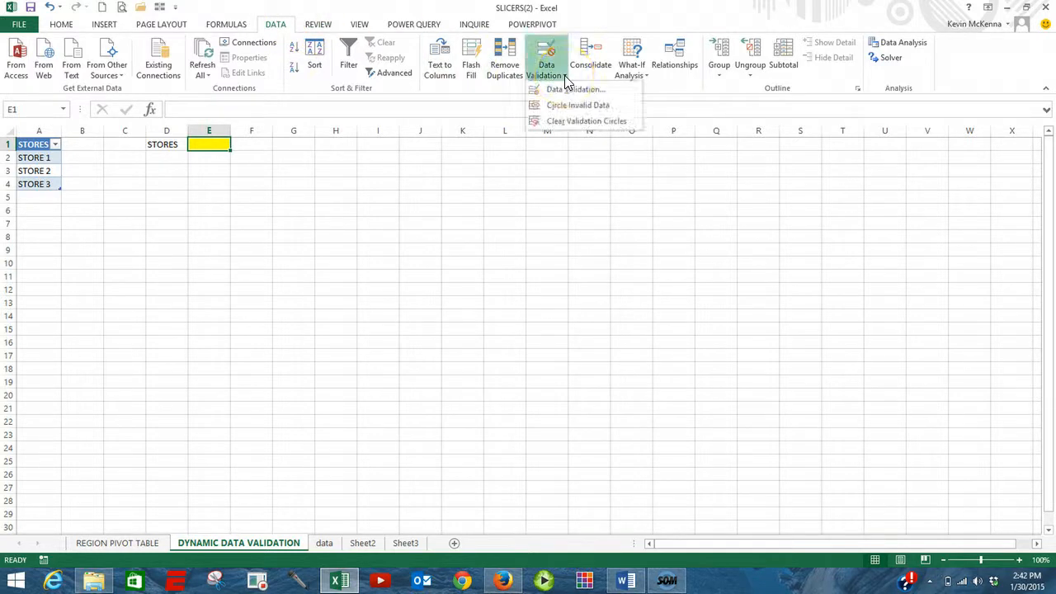
click(570, 92)
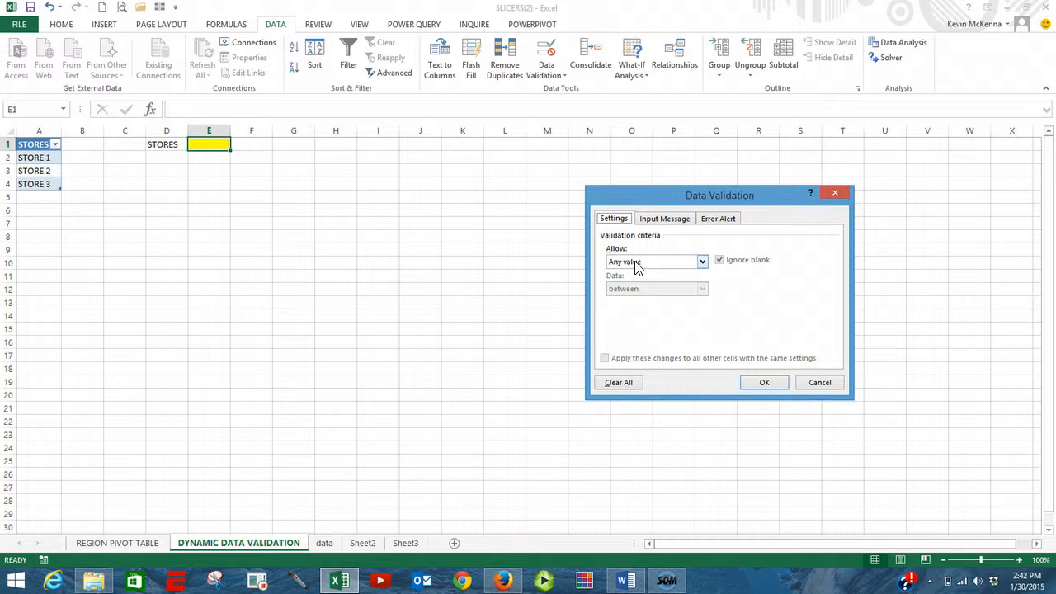
click(703, 262)
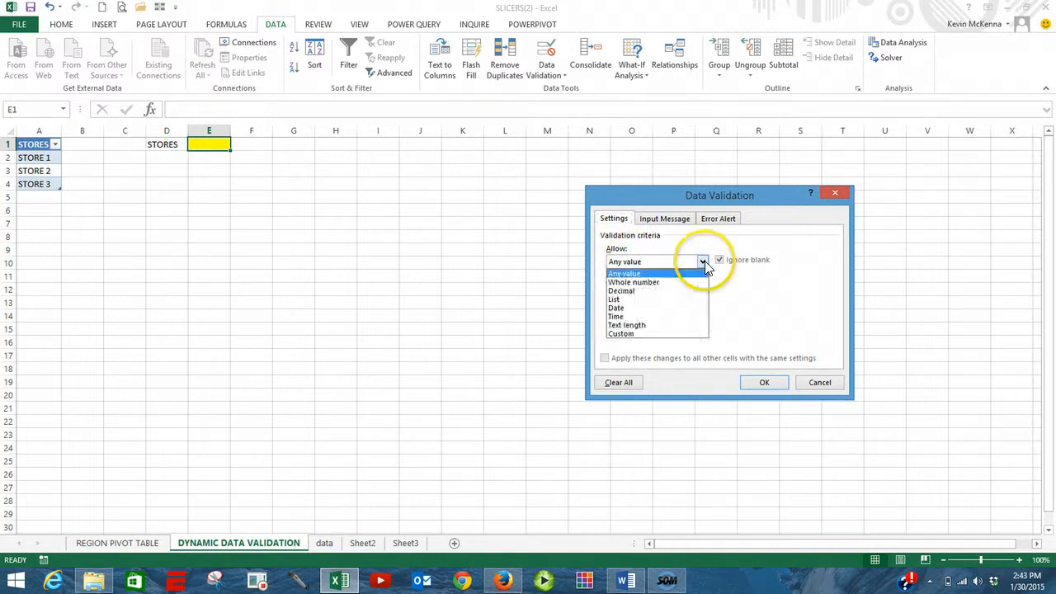
click(677, 301)
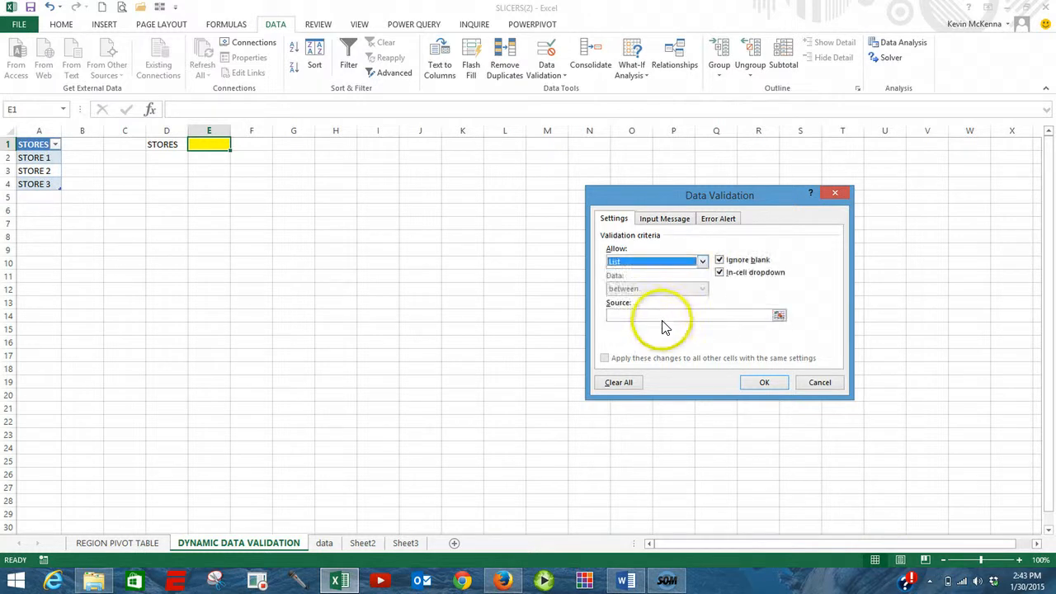
Set the validation list source to the STORES name and apply the rule.
click(659, 314)
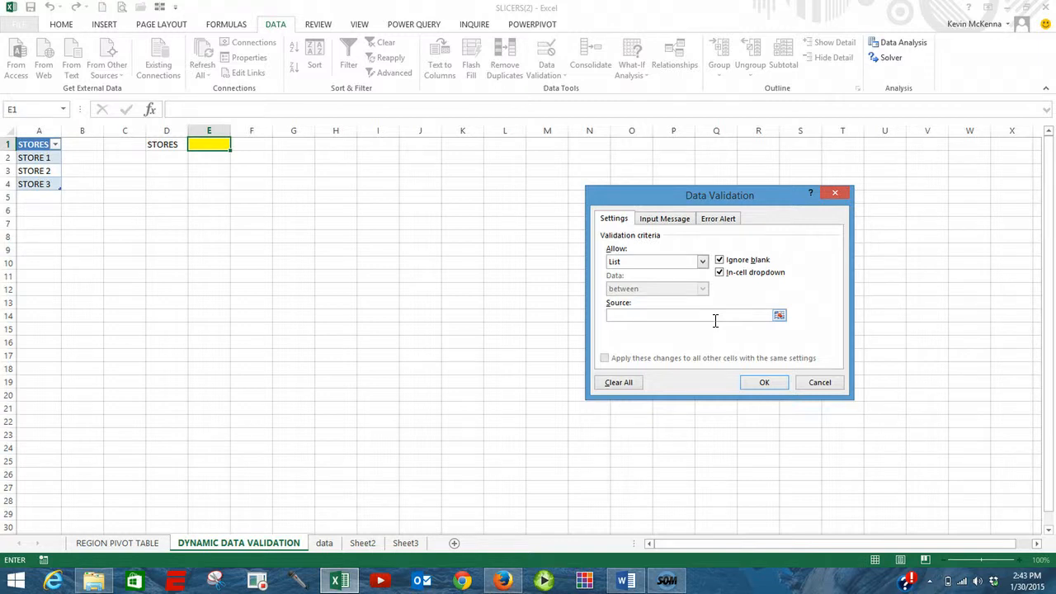
key(F3)
key(F3)
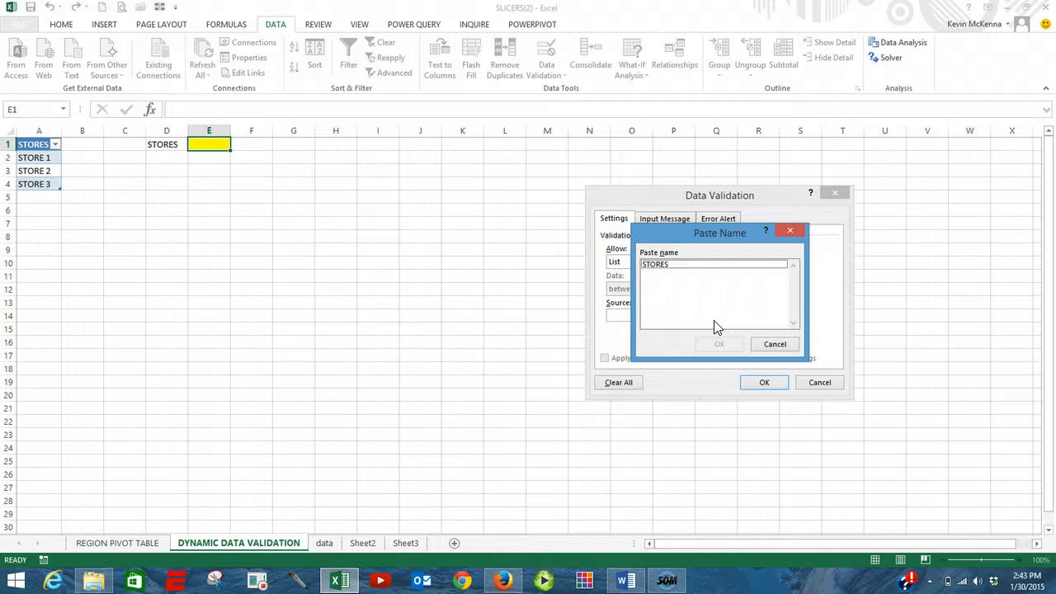
click(660, 266)
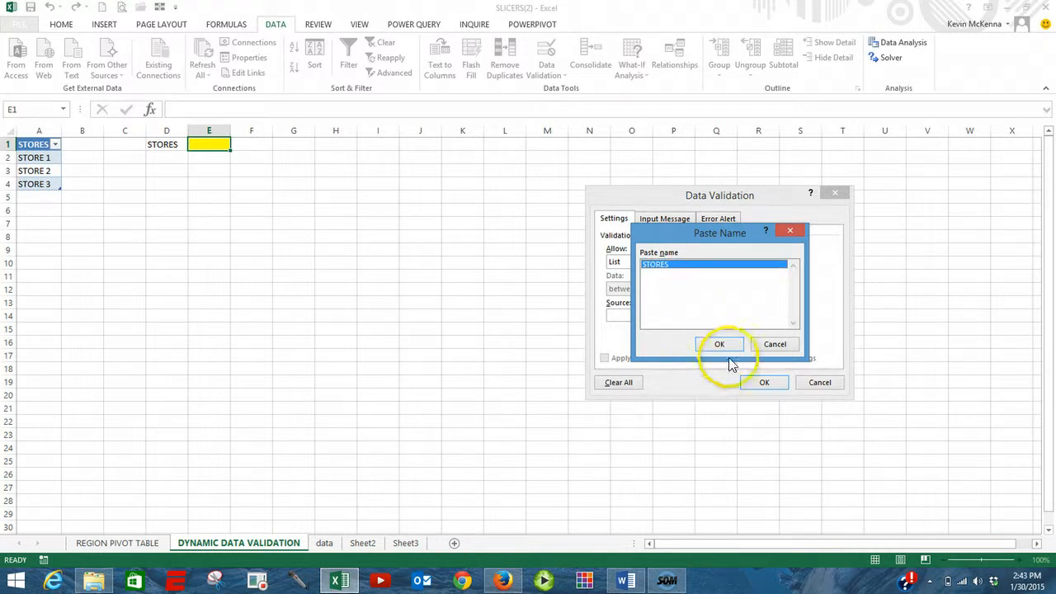
click(729, 346)
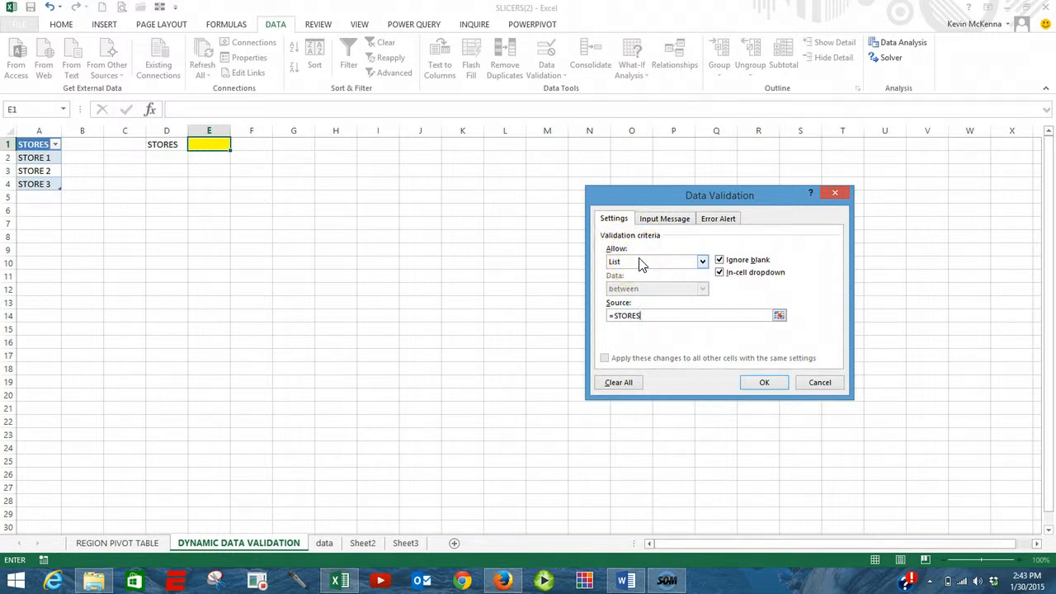
click(765, 383)
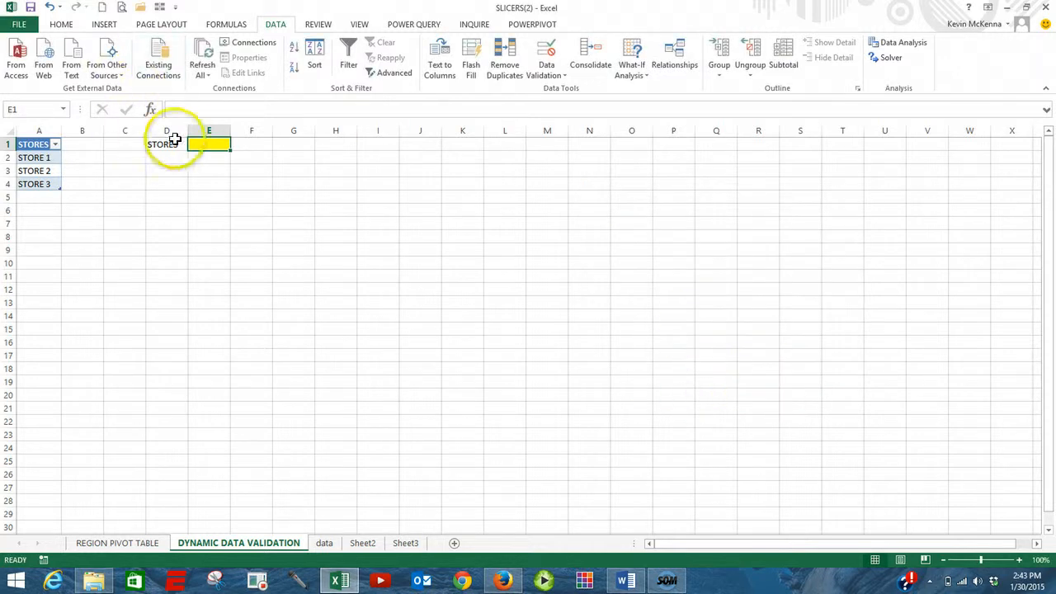
Try each option in E1's dropdown, ending with STORE 3.
click(208, 143)
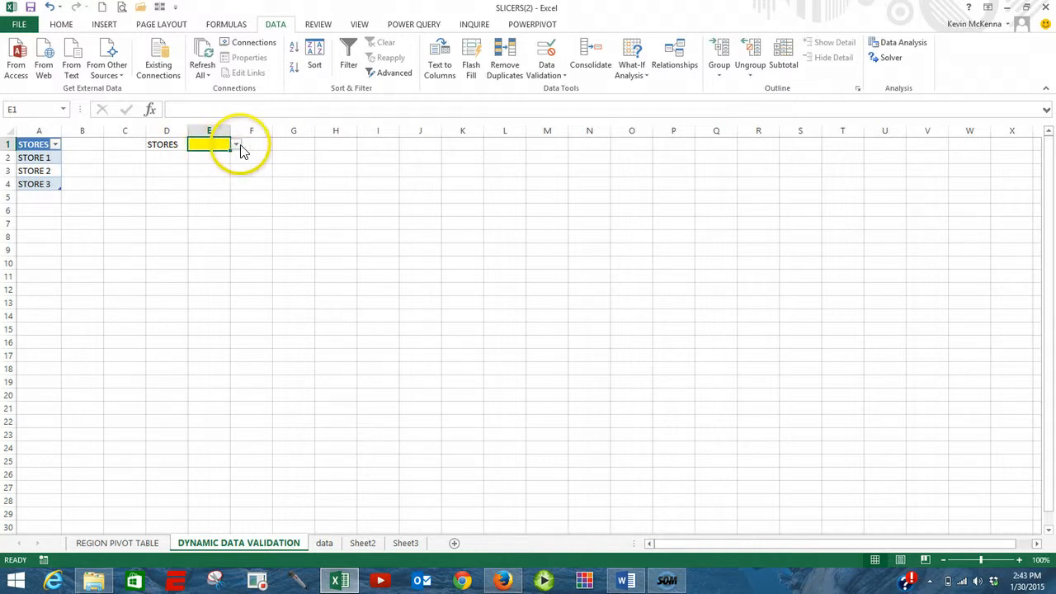
click(237, 145)
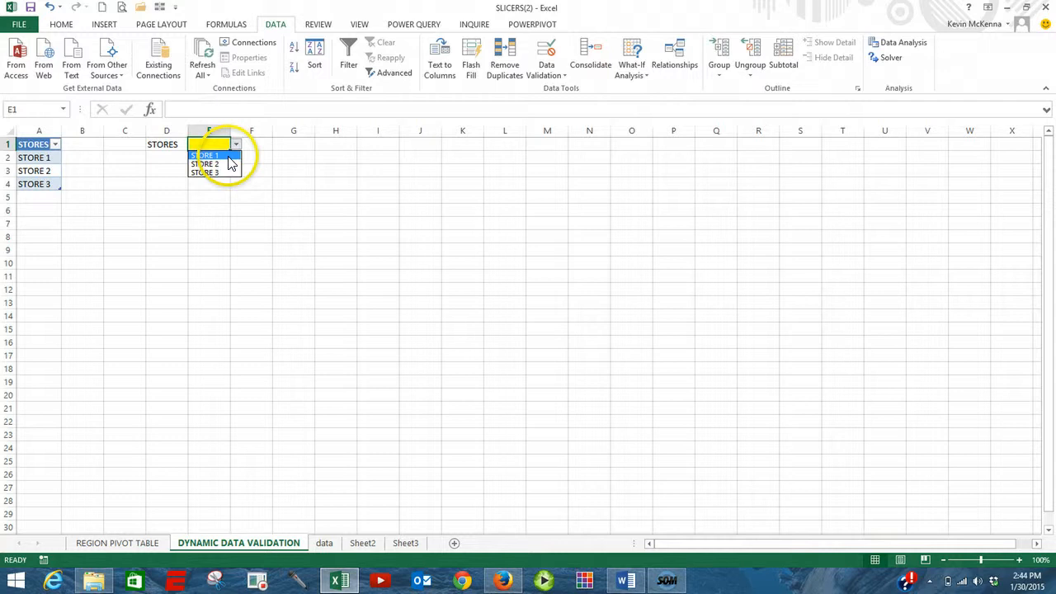
click(230, 156)
click(236, 145)
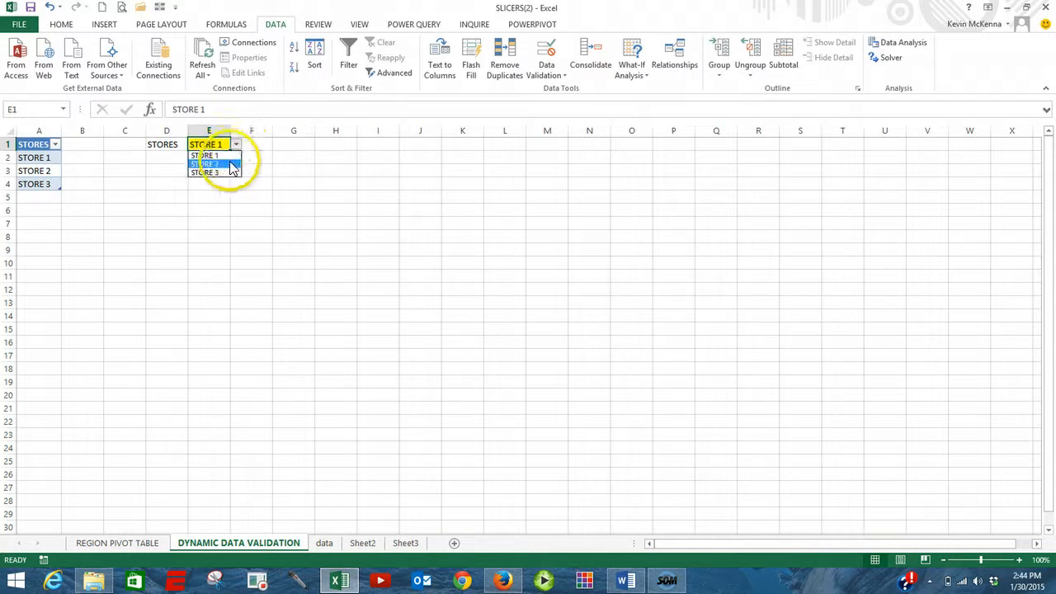
click(232, 165)
click(236, 145)
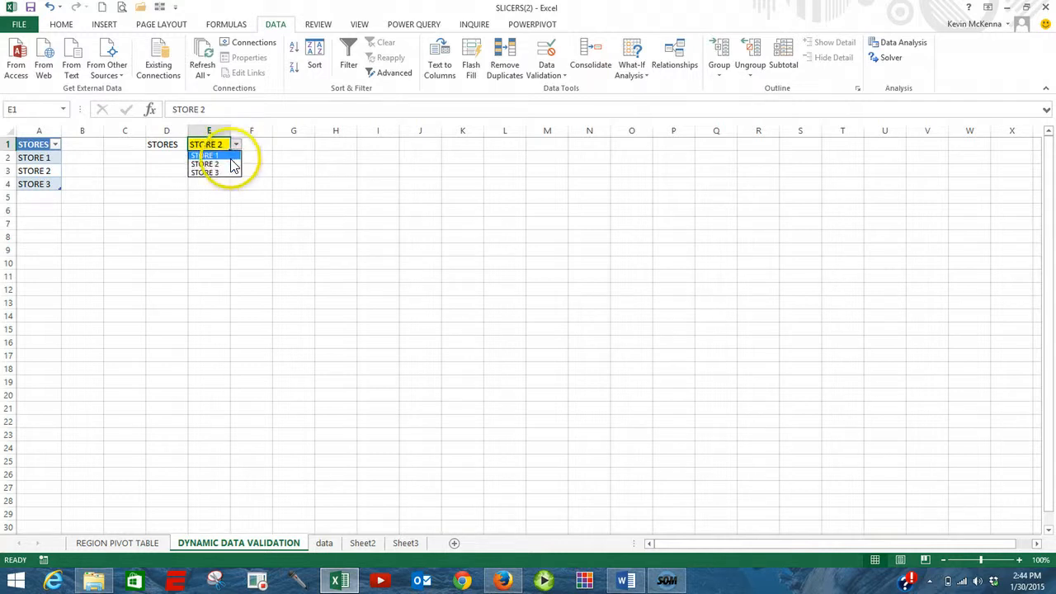
click(229, 173)
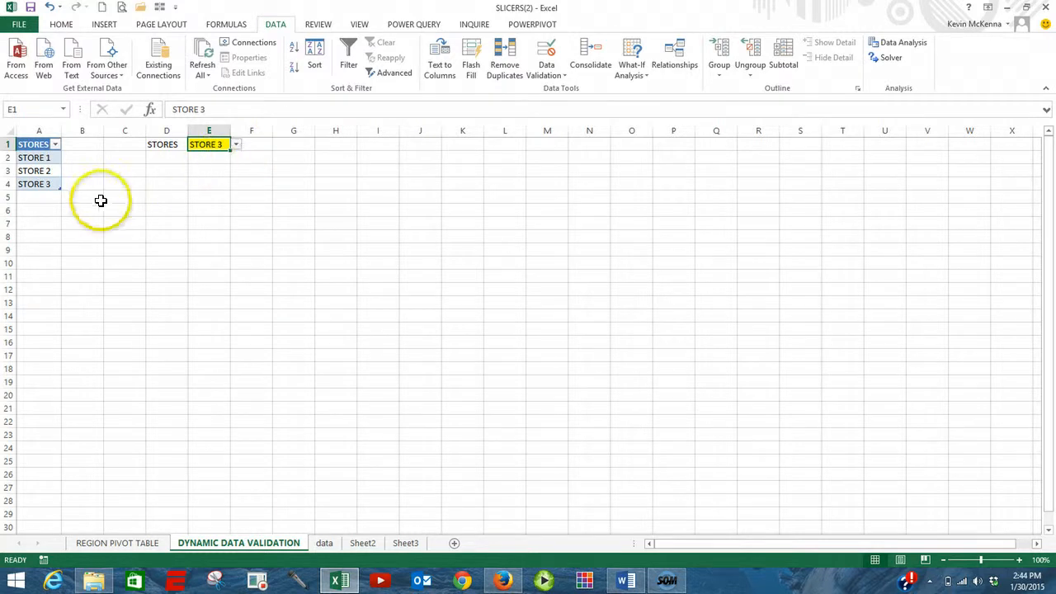
Add the presenter's first name as a new entry in A5 and select it from E1's dropdown.
click(36, 198)
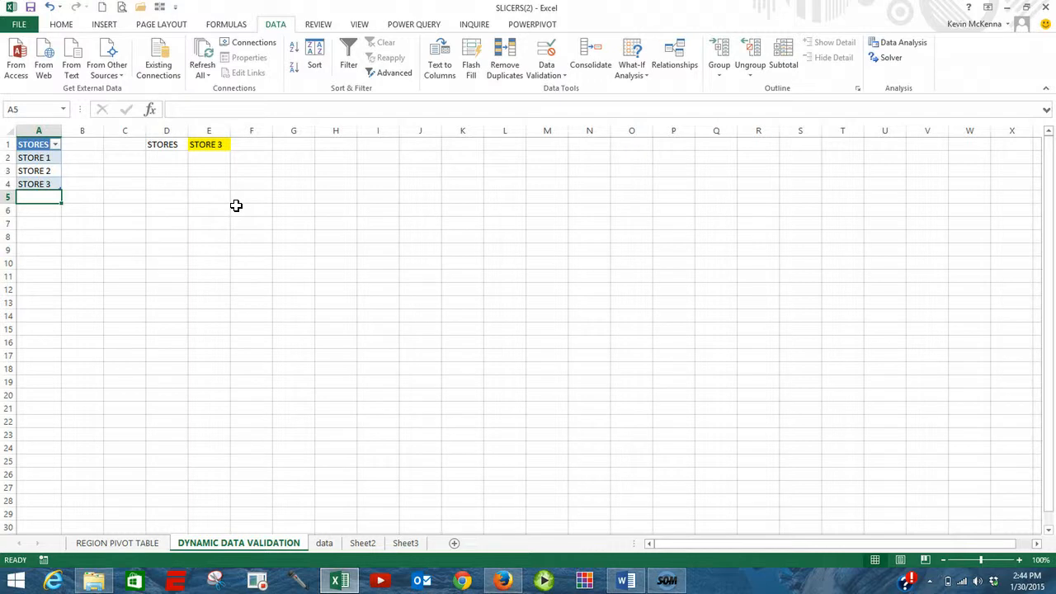
text(KEVIN)
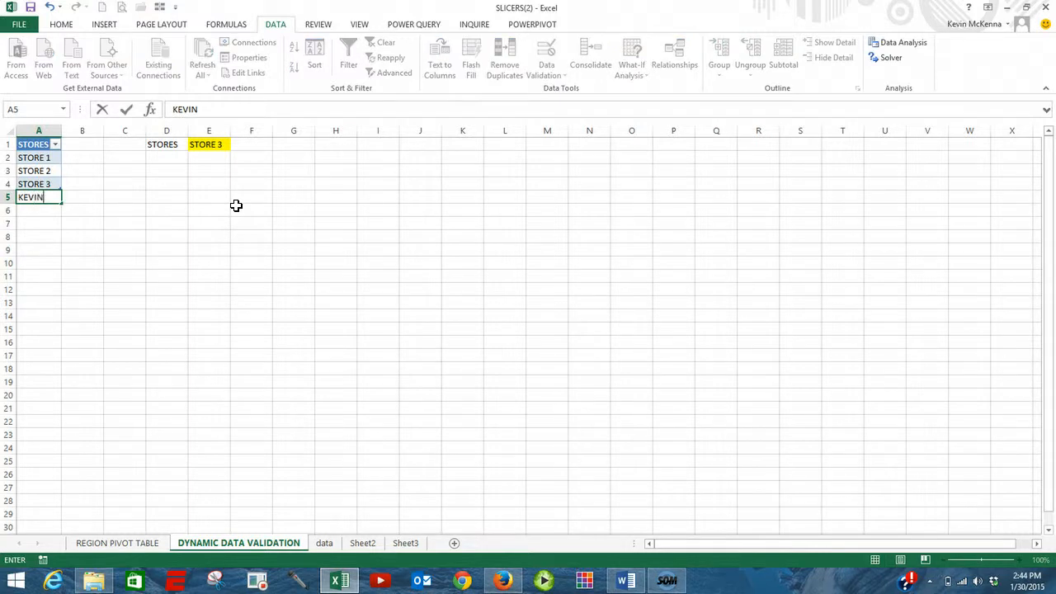
key(Return)
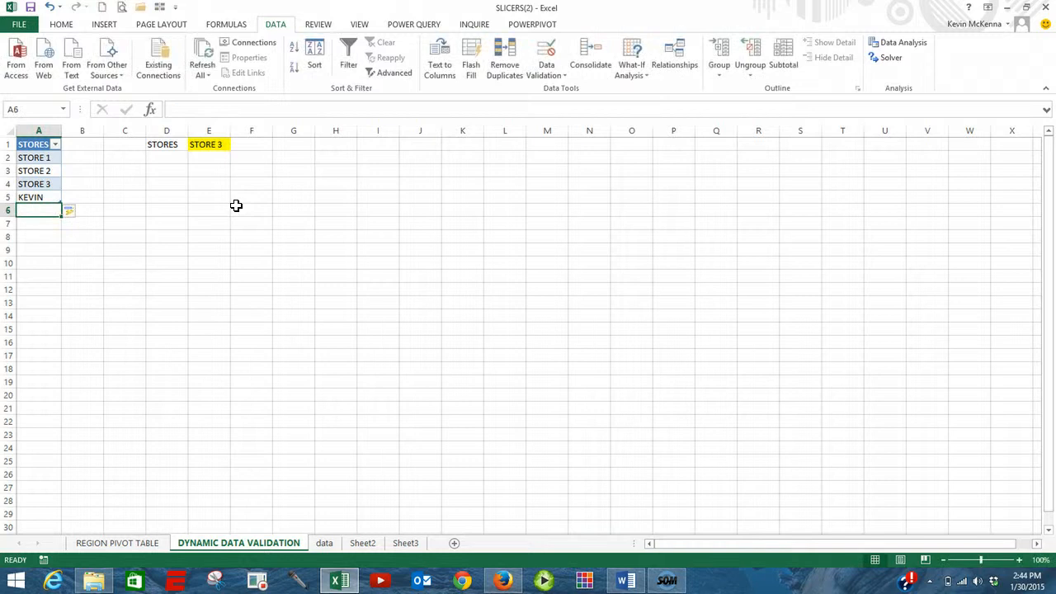
click(237, 195)
click(219, 143)
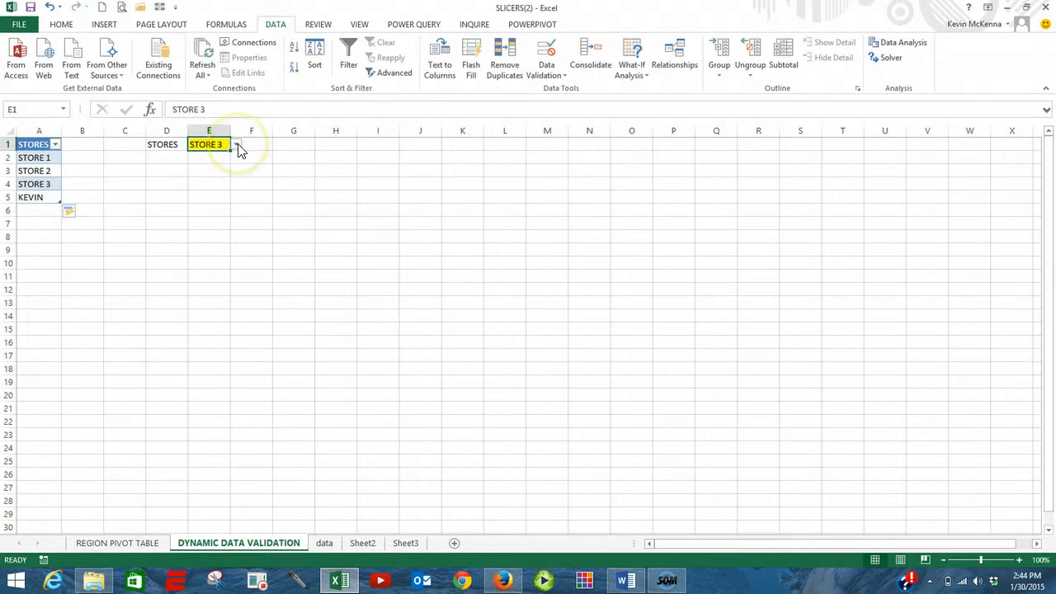
click(237, 146)
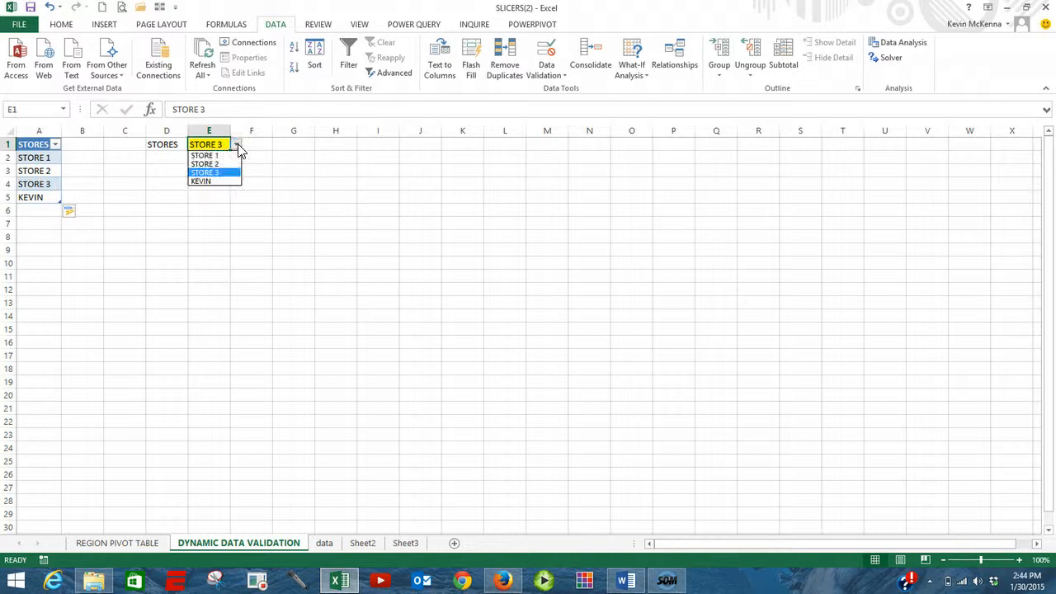
click(212, 185)
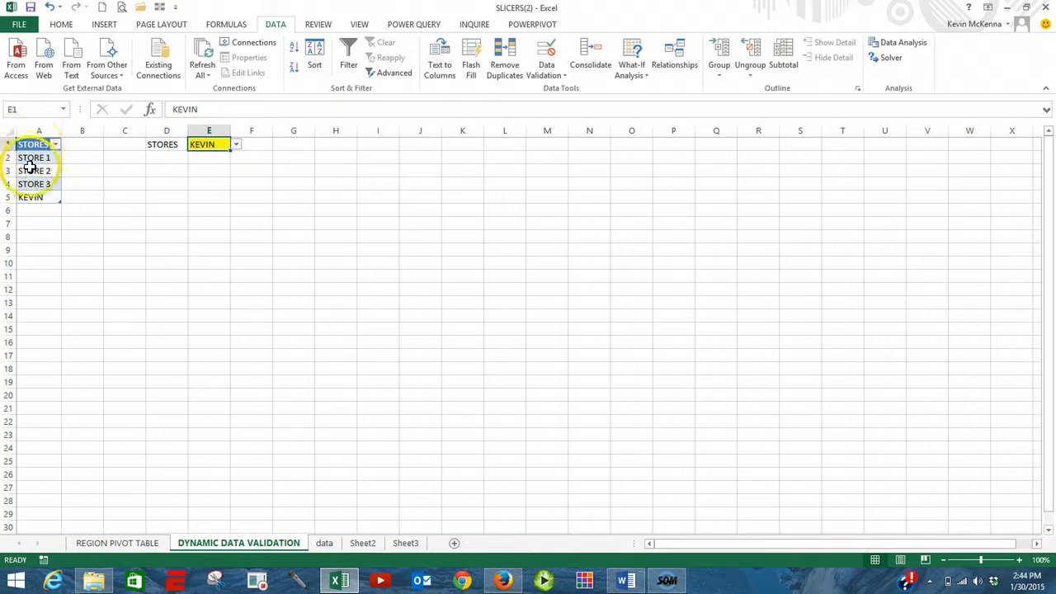
Add TEST as a new entry in A6 and select it from E1's dropdown.
click(32, 207)
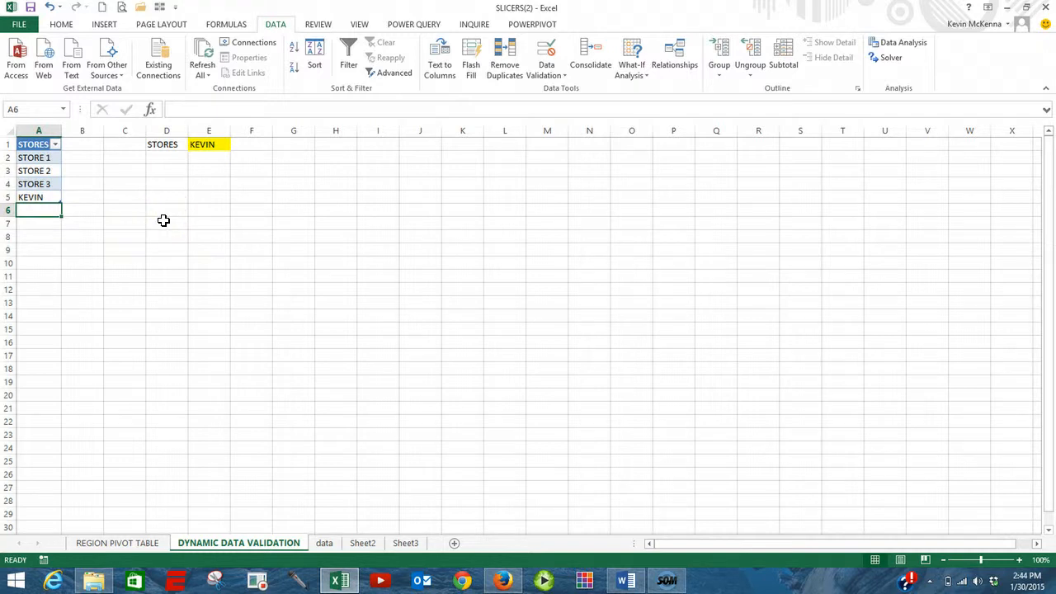
text(TEST)
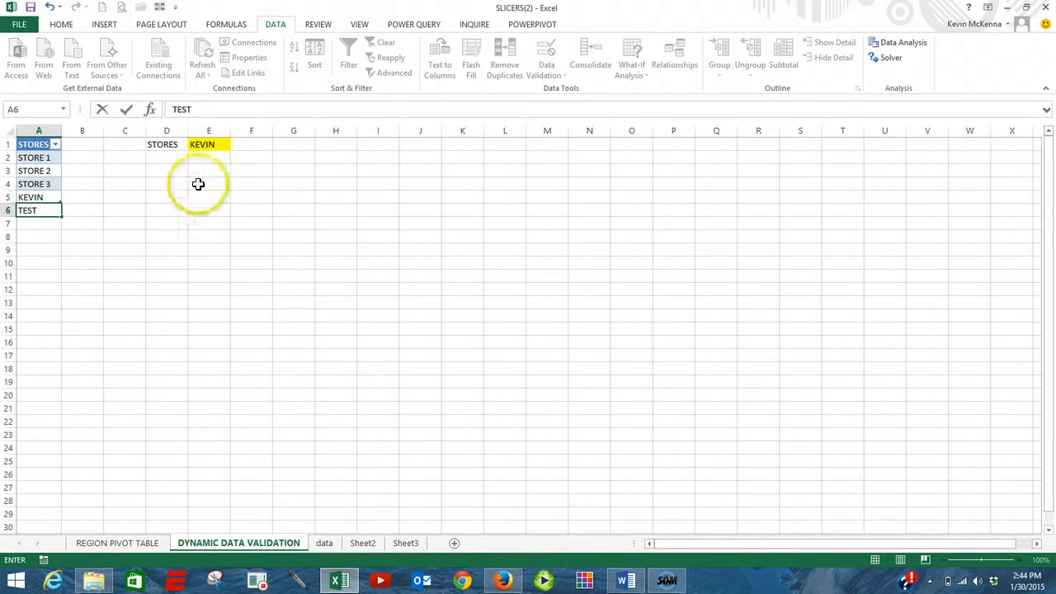
click(217, 144)
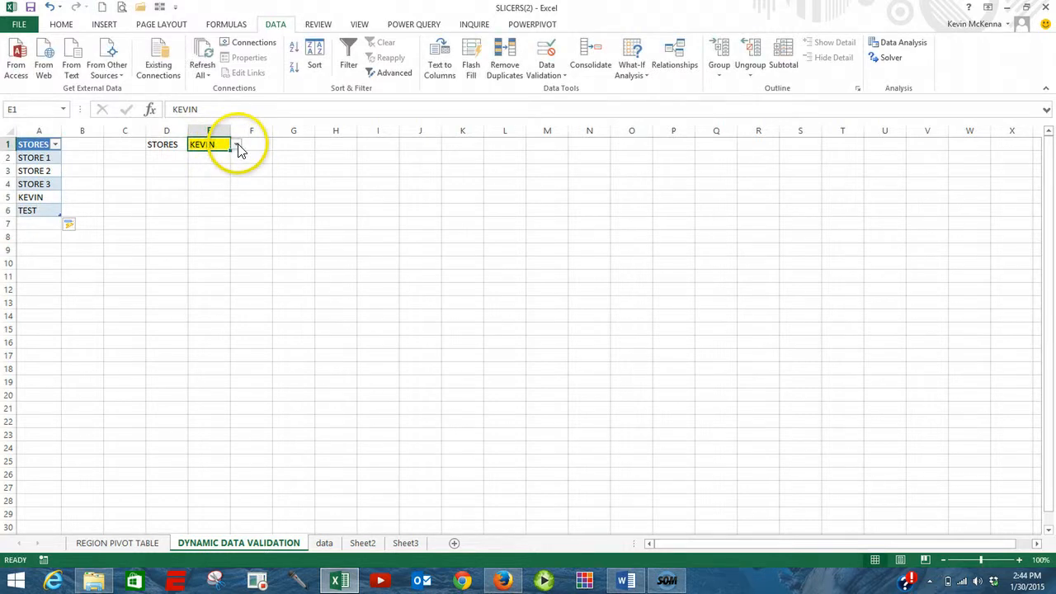
click(238, 147)
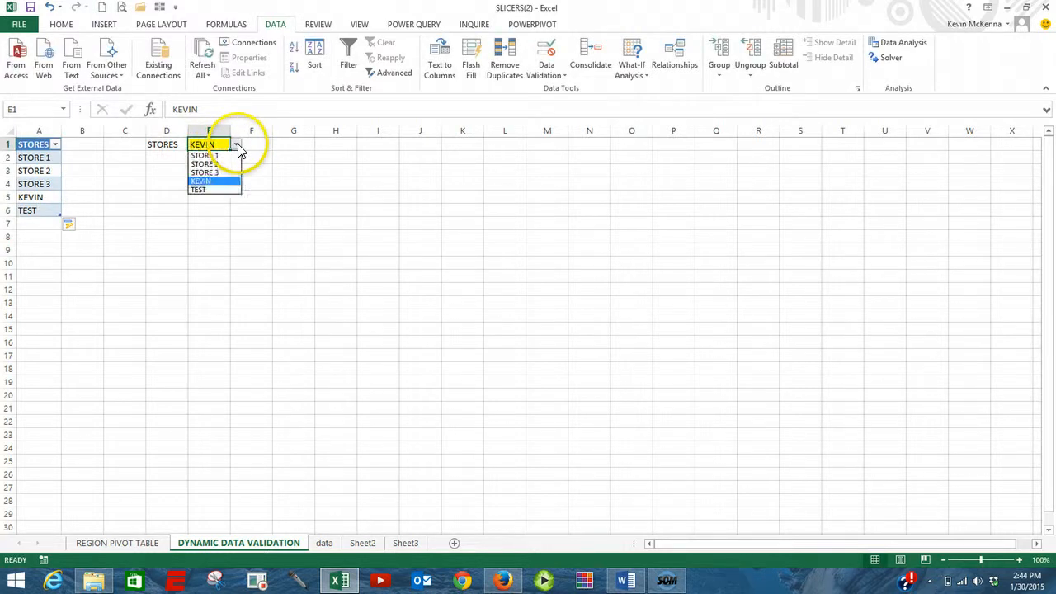
click(218, 194)
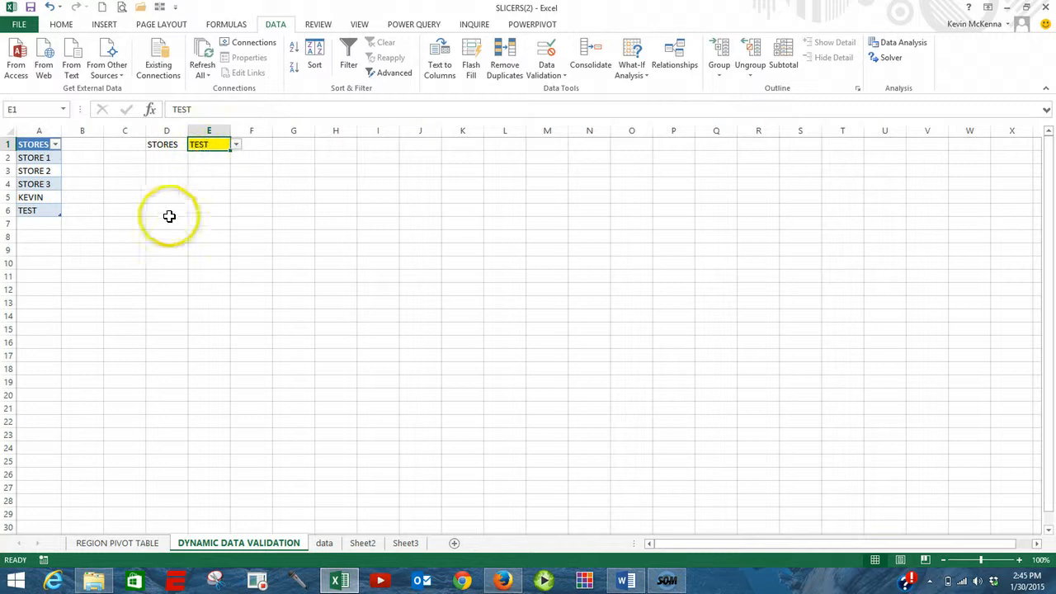